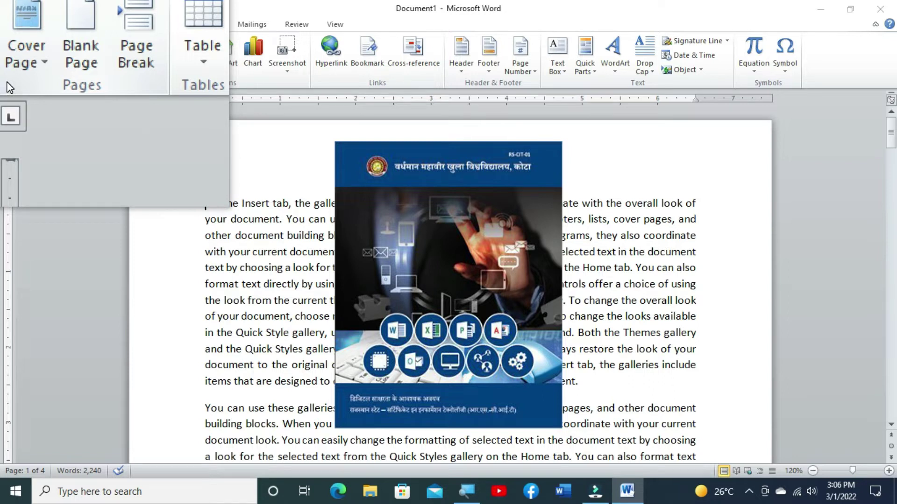
Insert the built-in Mod cover page at the start of the document
left_click(18, 75)
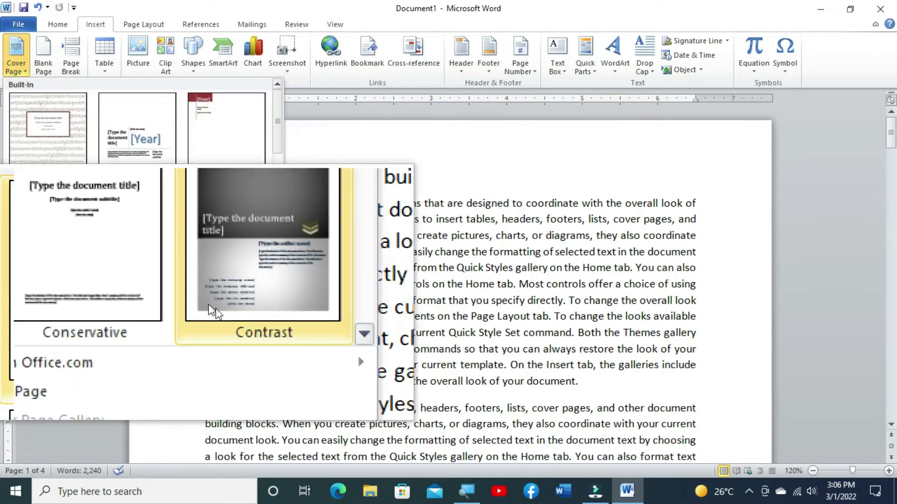
left_click(278, 318)
left_click(278, 317)
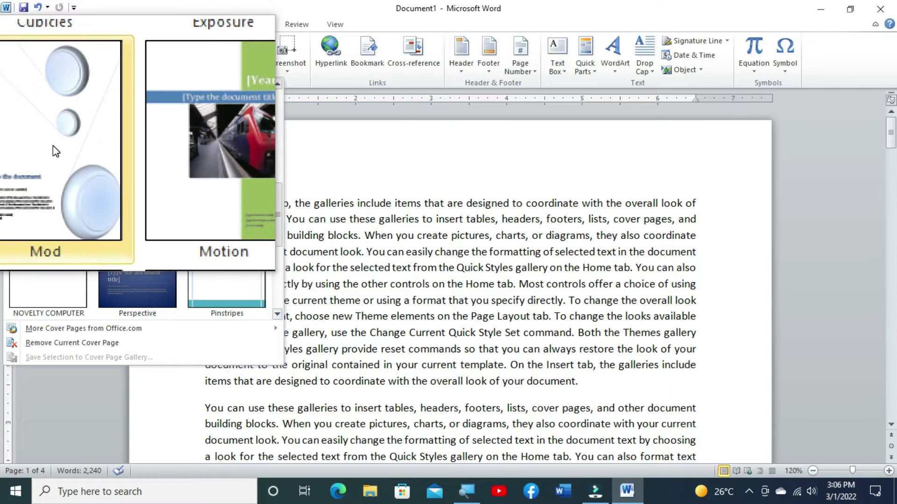
left_click(53, 146)
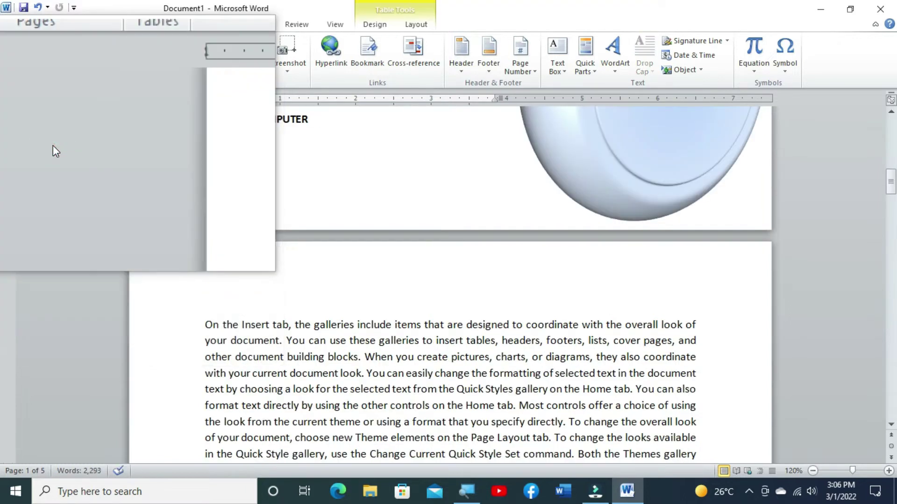
Examine the inserted cover page, including its graphics and the title, subtitle, abstract, author and date fields
scroll(846, 321, "up", 3)
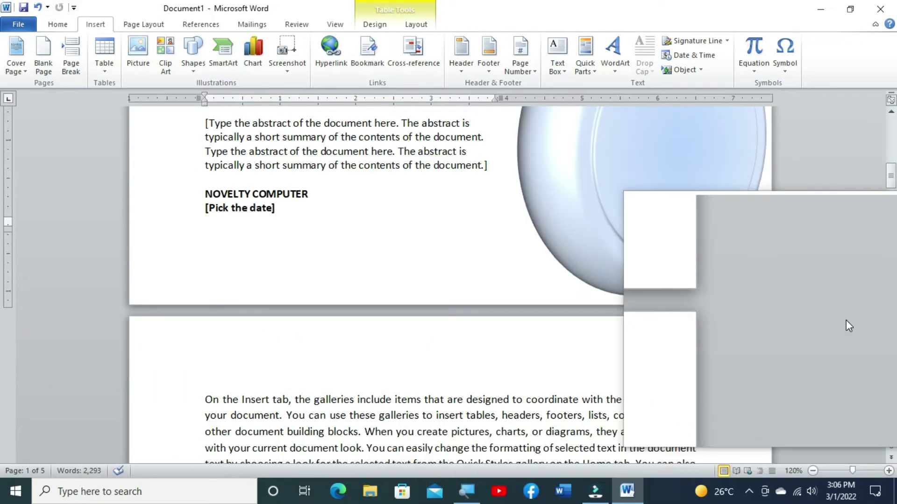
scroll(846, 322, "up", 10)
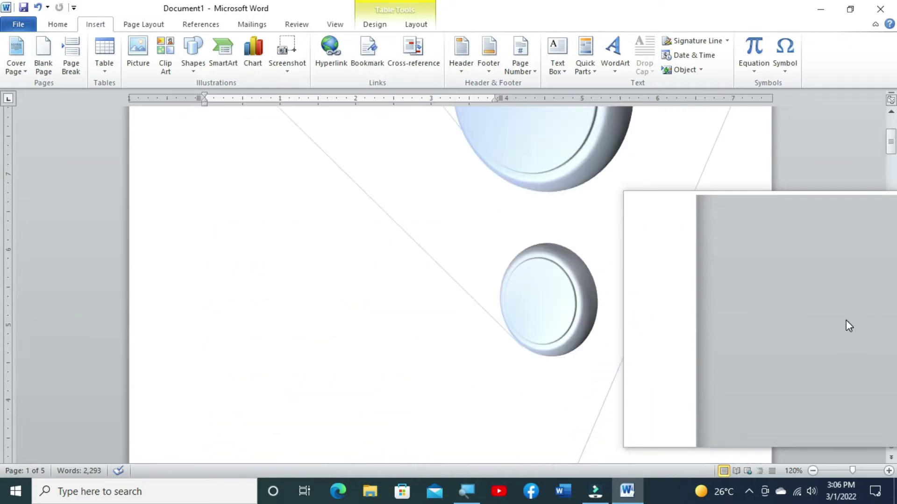
scroll(846, 321, "up", 2)
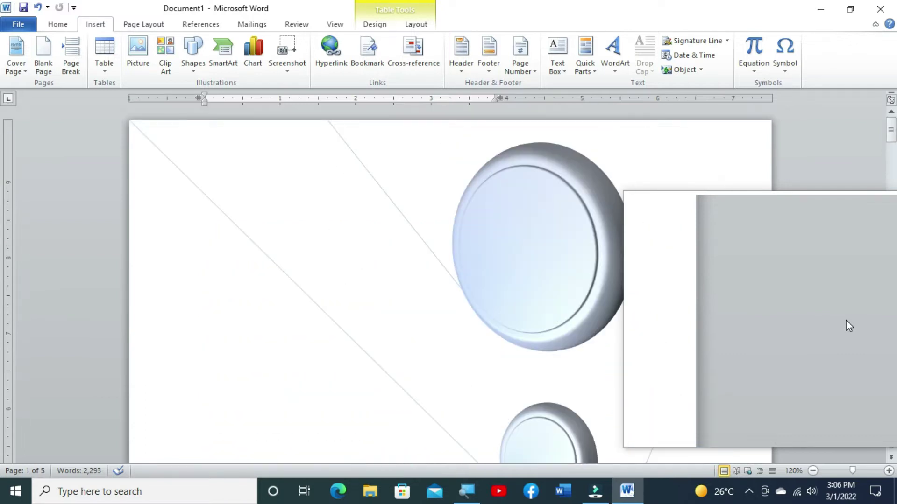
scroll(845, 320, "down", 8)
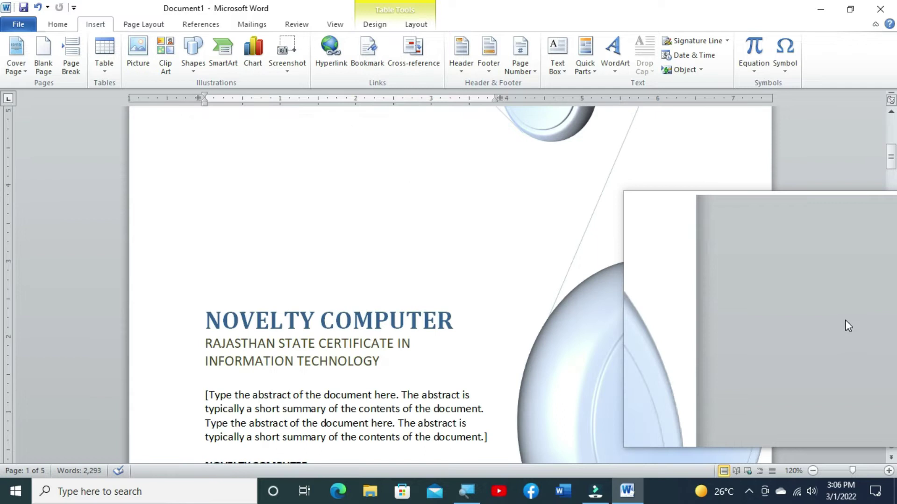
scroll(845, 321, "down", 3)
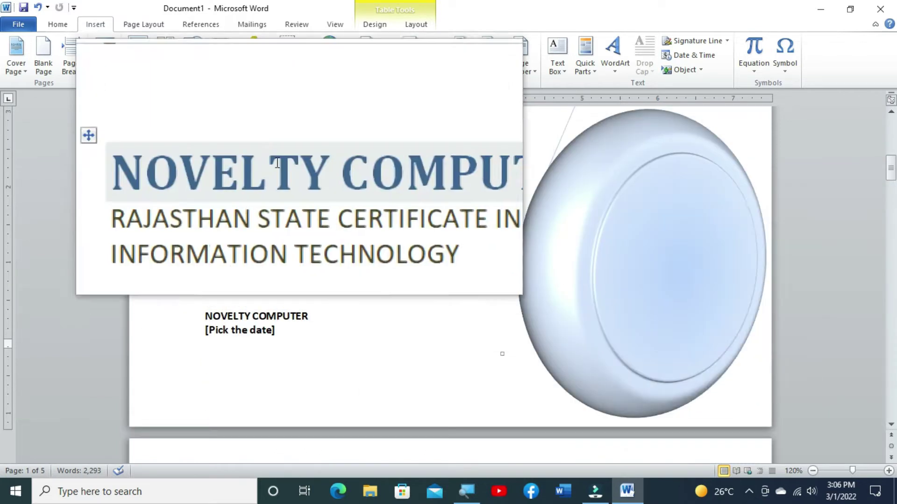
left_click(268, 258)
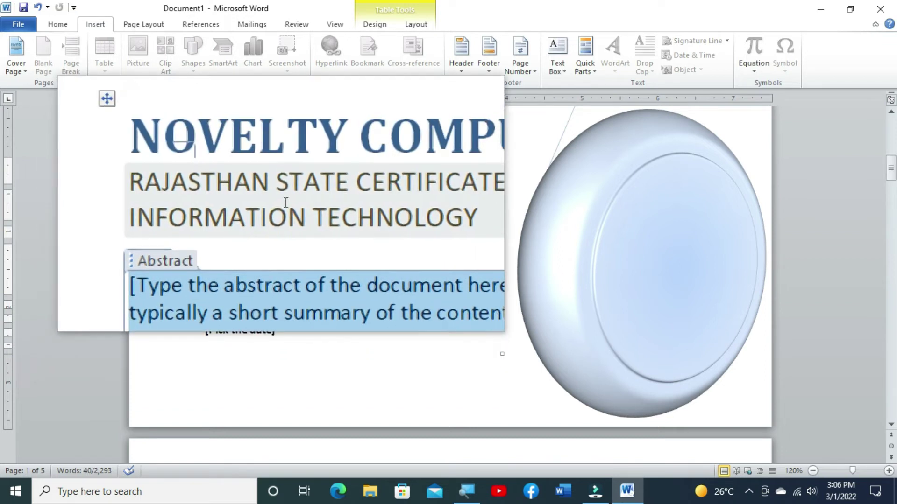
left_click(286, 170)
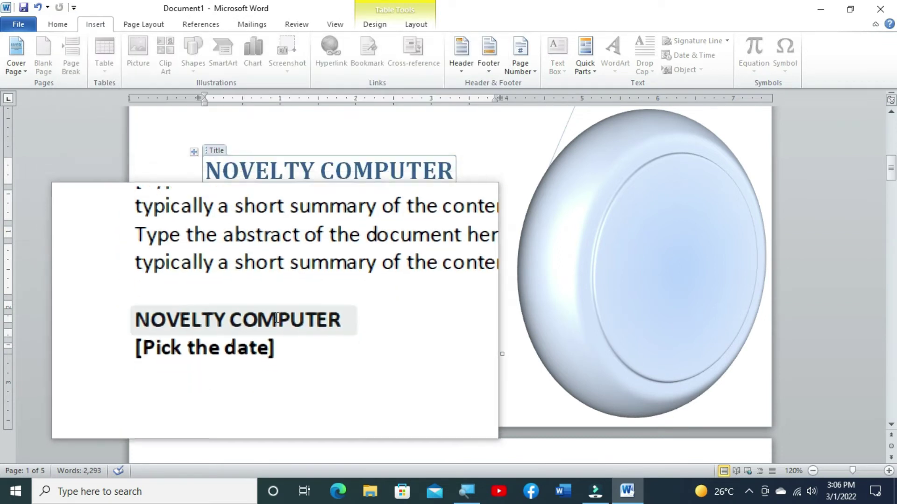
scroll(797, 240, "up", 5)
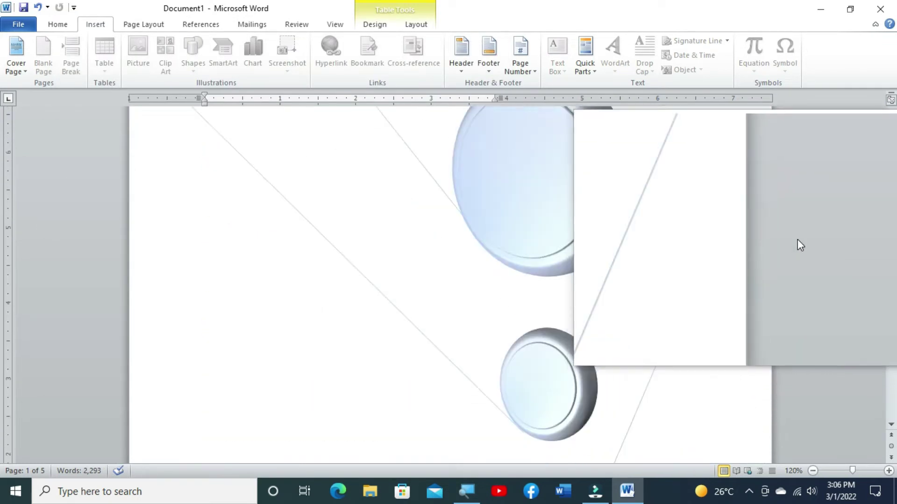
scroll(797, 241, "up", 3)
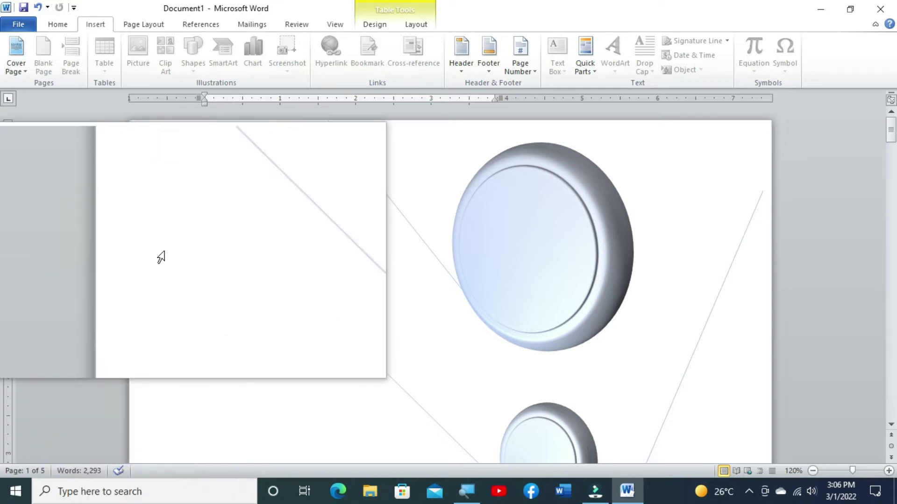
scroll(655, 229, "down", 3)
scroll(654, 228, "down", 8)
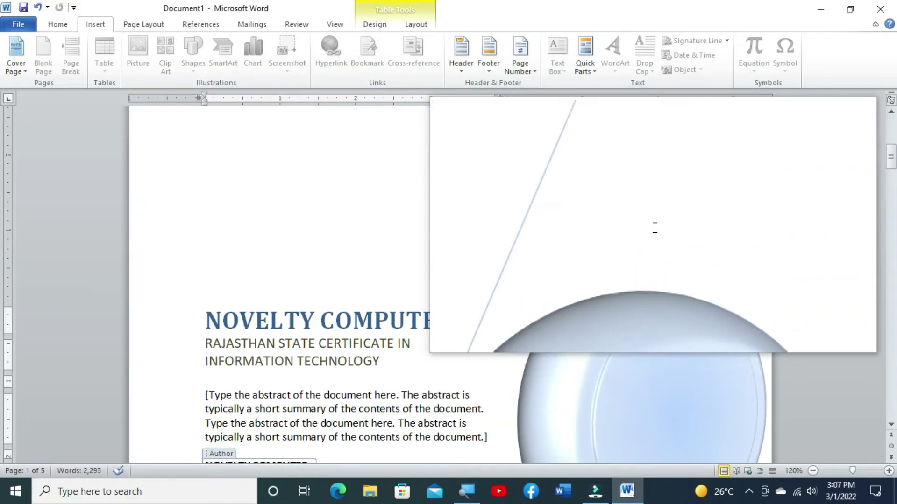
scroll(192, 264, "up", 1)
scroll(192, 265, "up", 6)
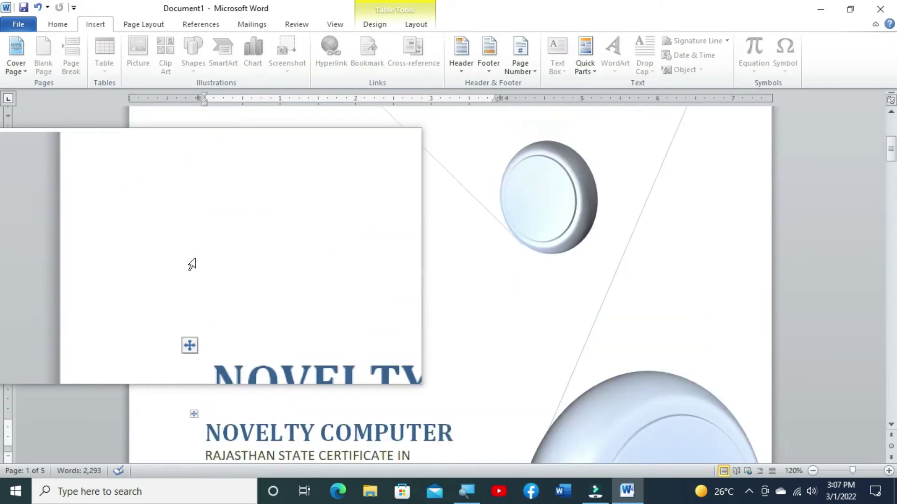
scroll(192, 265, "down", 1)
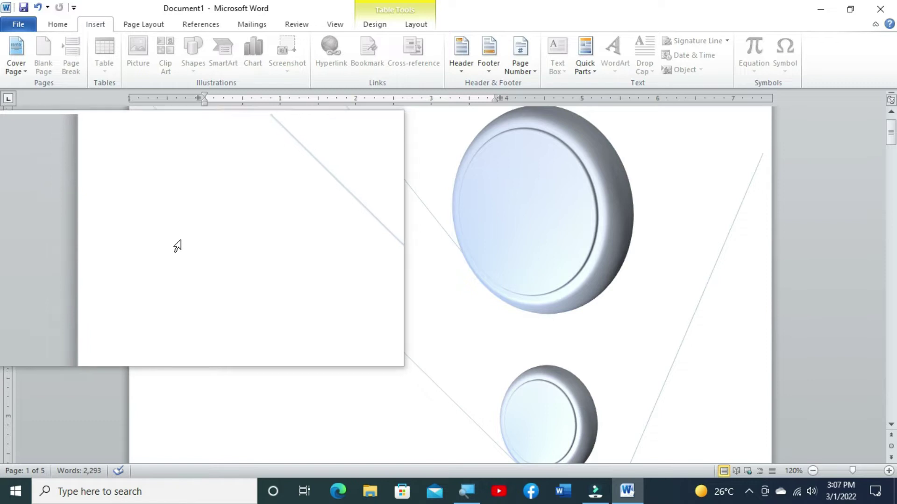
scroll(117, 247, "down", 5)
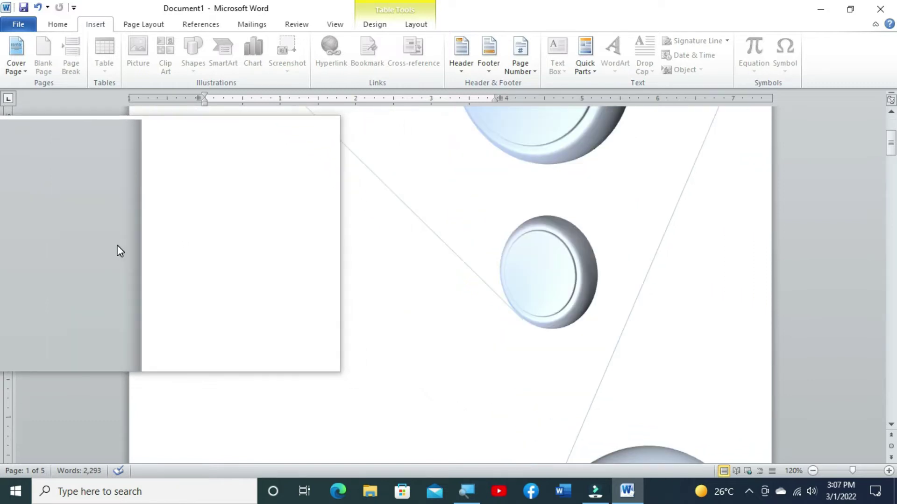
scroll(117, 251, "down", 6)
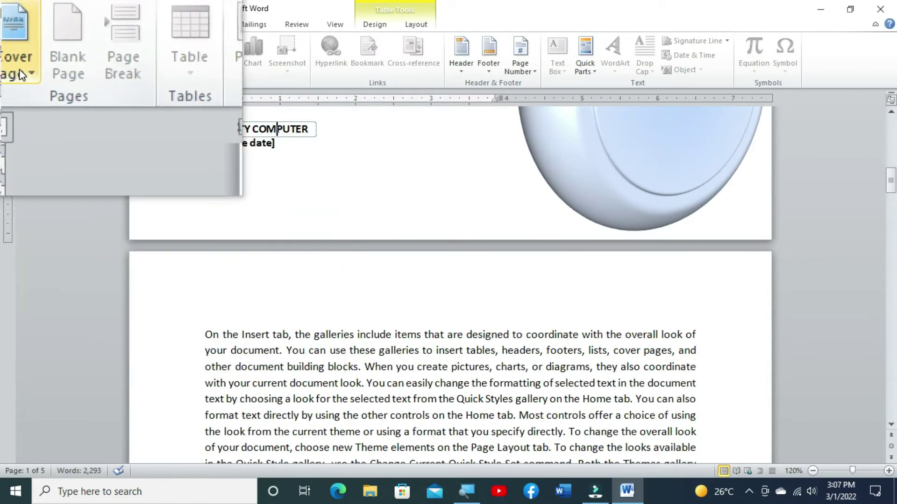
Remove the current cover page from the document
left_click(12, 76)
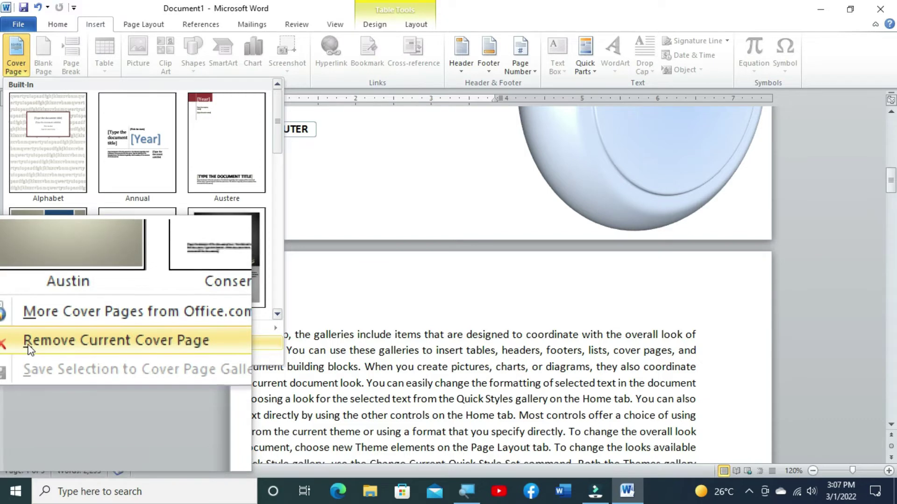
left_click(29, 346)
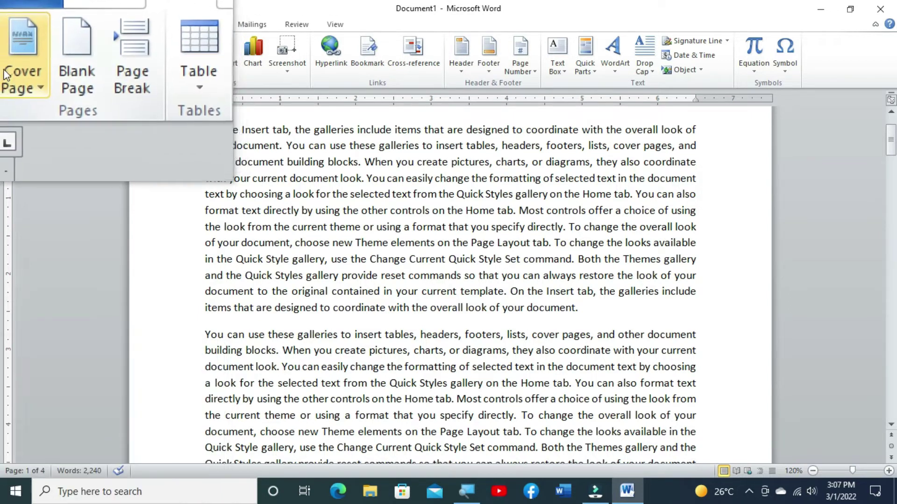
left_click(6, 75)
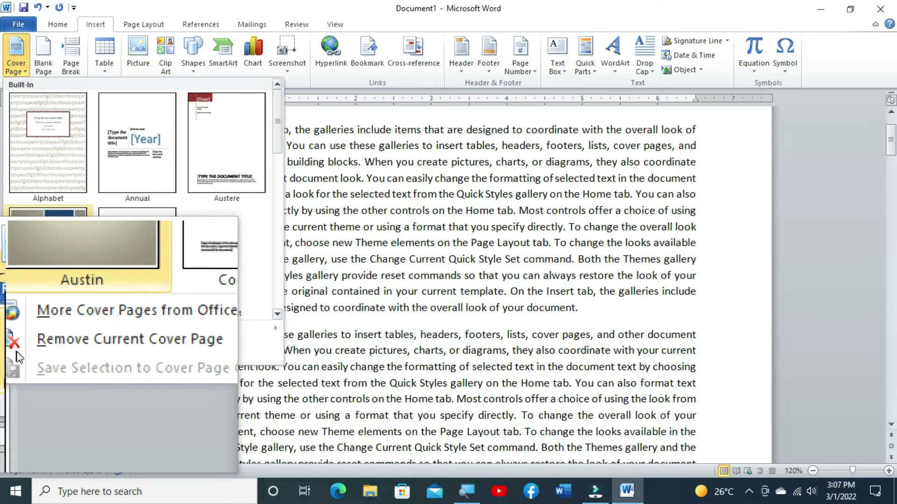
mouse_move(33, 330)
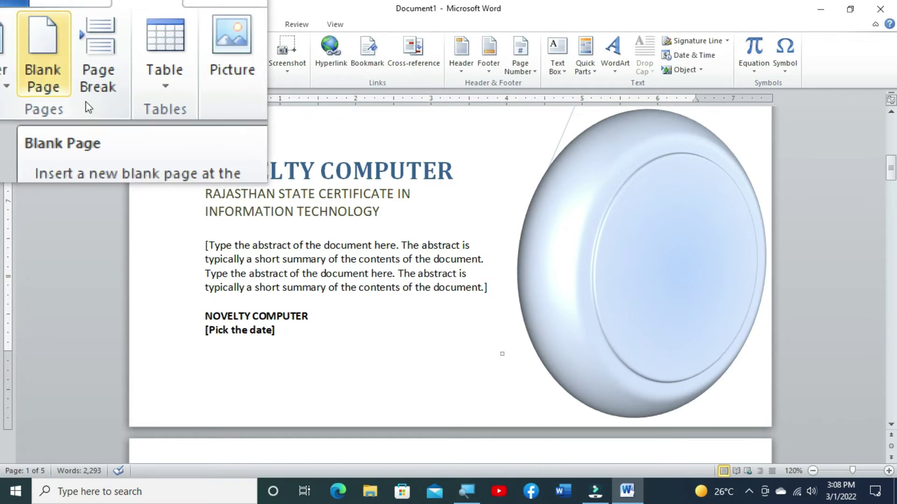
Insert a blank page before the second body paragraph, which begins "You can use these galleries to insert tables"
left_click(813, 469)
left_click(813, 469)
left_click(813, 469)
left_click(812, 469)
left_click(813, 470)
left_click(813, 469)
left_click(813, 471)
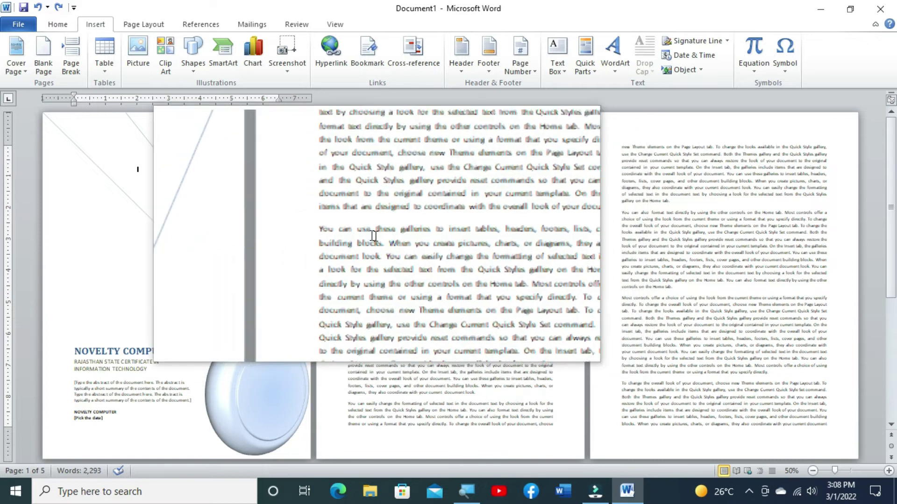
left_click(347, 232)
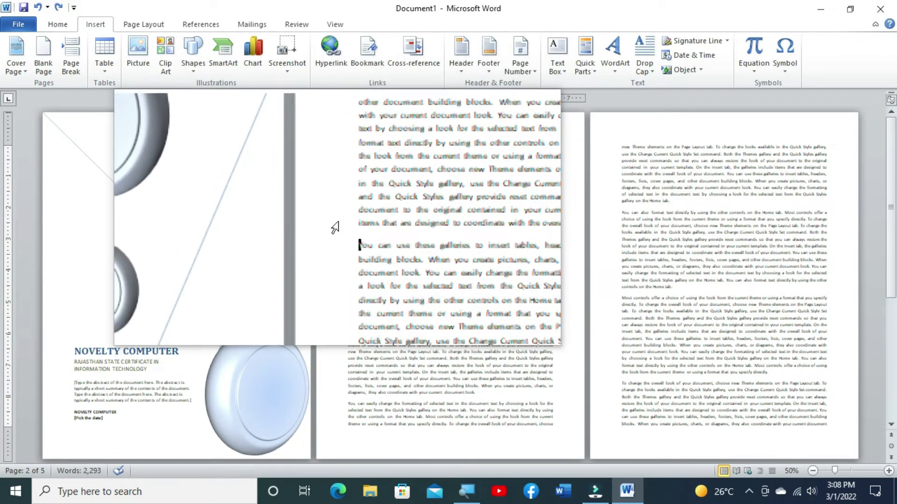
left_click(41, 53)
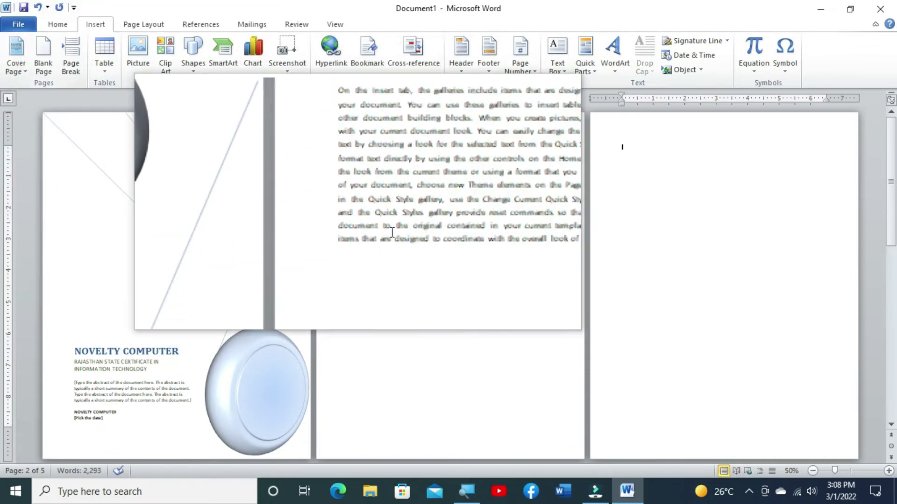
left_click(351, 241)
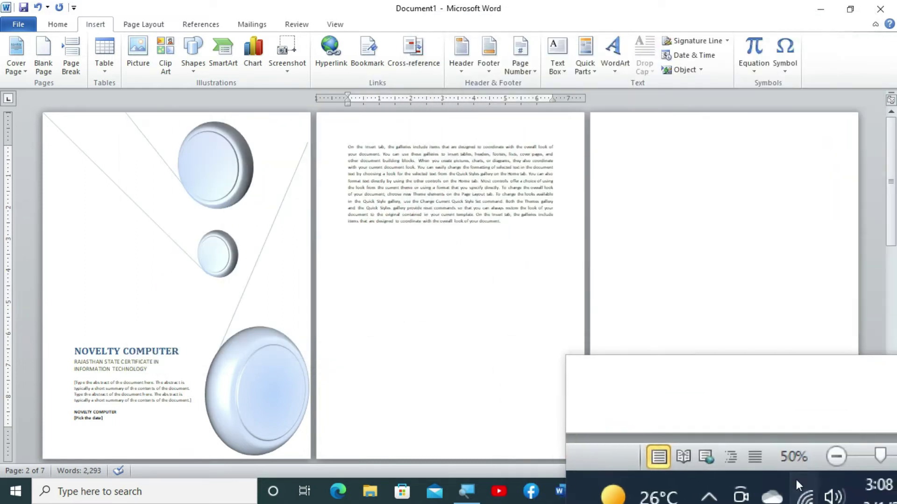
Insert another blank page before the third paragraph on page 4, which begins "You can easily change the formatting"
scroll(893, 437, "down", 1)
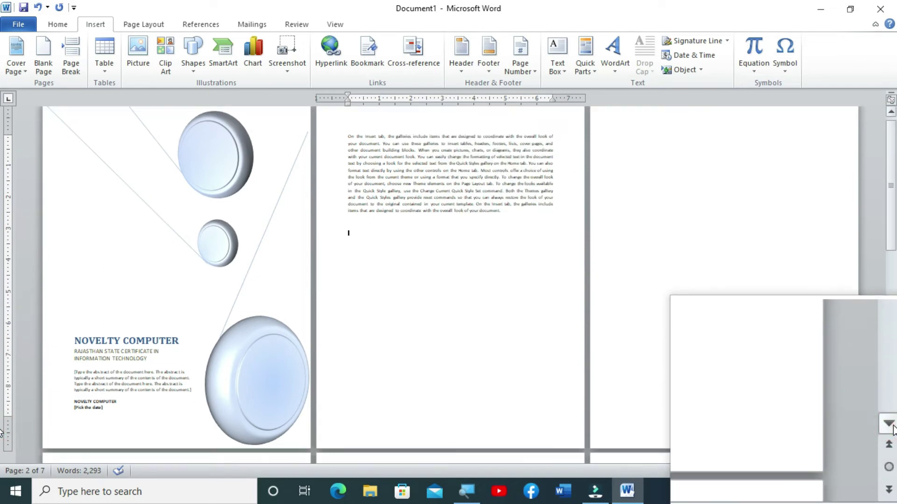
left_click(813, 471)
left_click(813, 471)
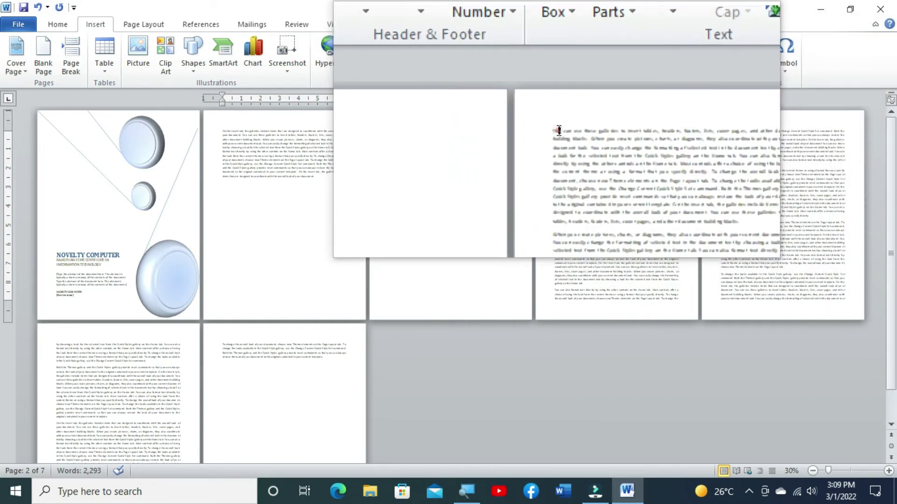
left_click(557, 133)
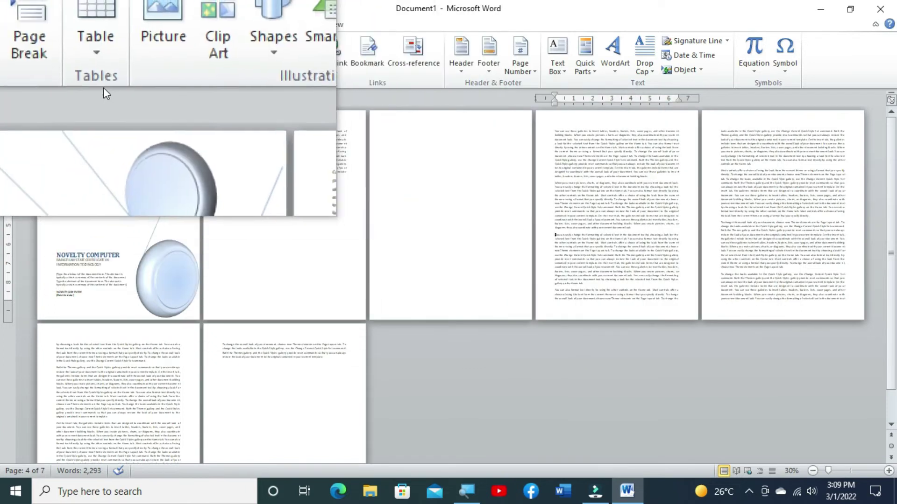
left_click(42, 57)
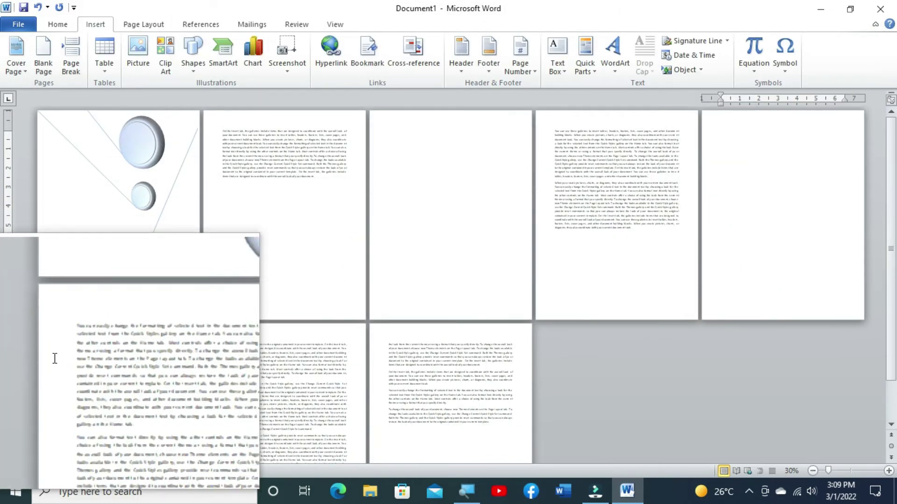
left_click(63, 356)
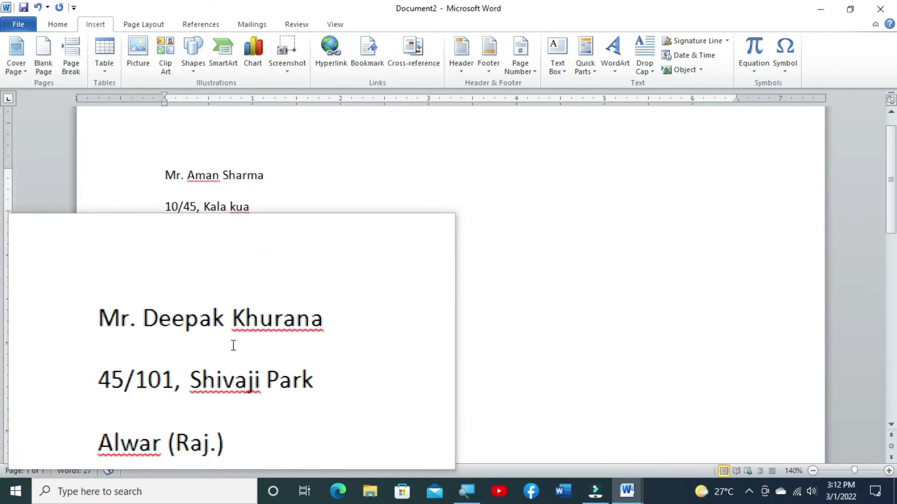
Insert a page break directly before the second address block so that it starts on a new page
scroll(233, 346, "down", 1)
scroll(233, 327, "down", 1)
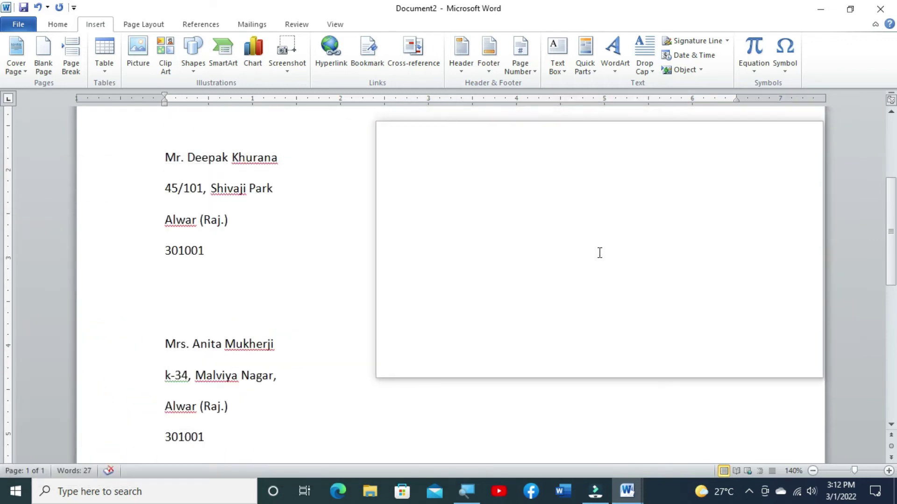
scroll(600, 252, "up", 2)
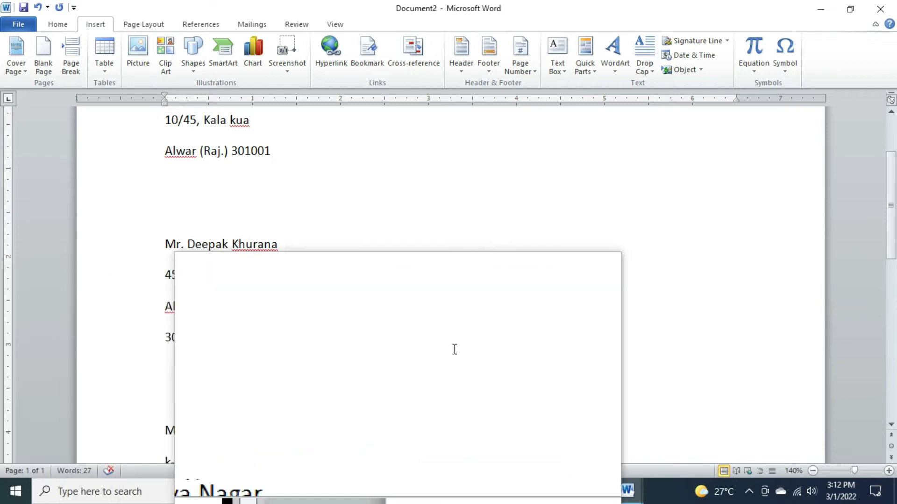
scroll(595, 287, "up", 1)
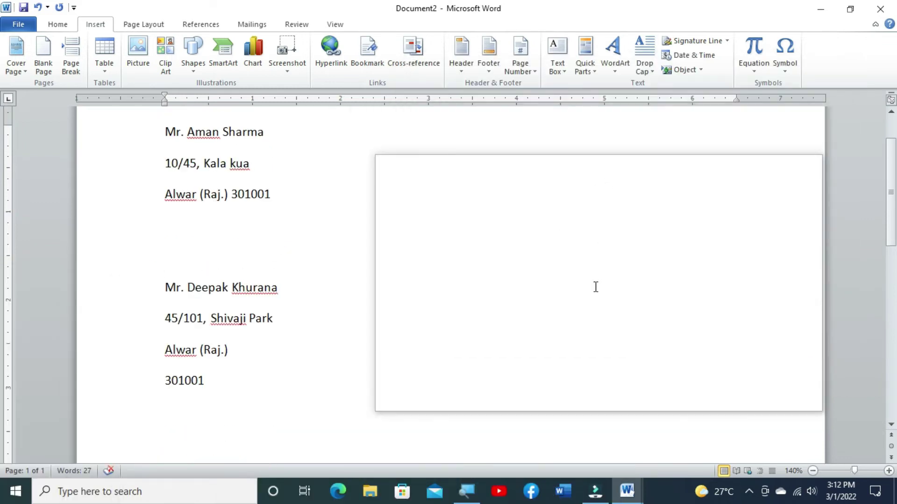
scroll(136, 236, "up", 3)
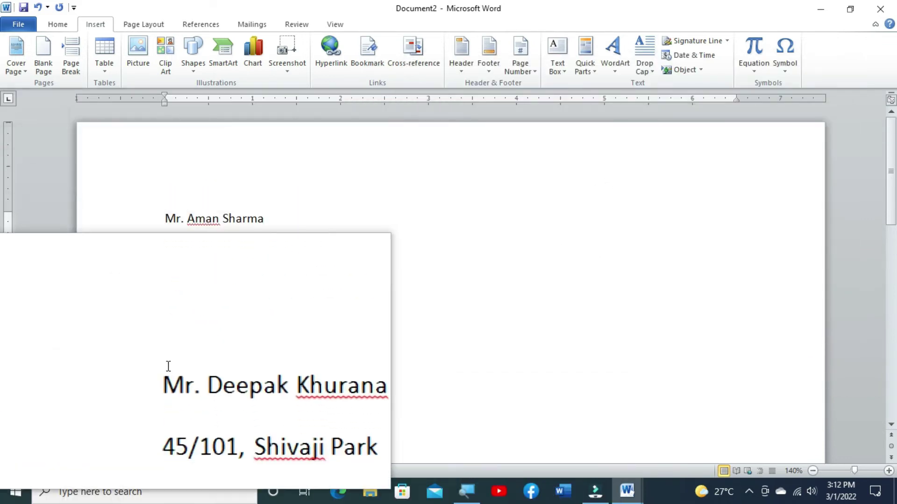
left_click(166, 372)
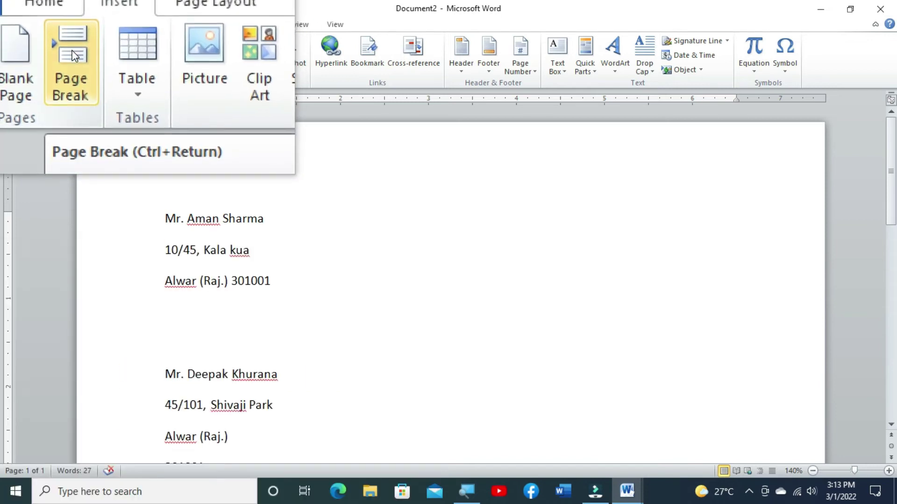
left_click(71, 55)
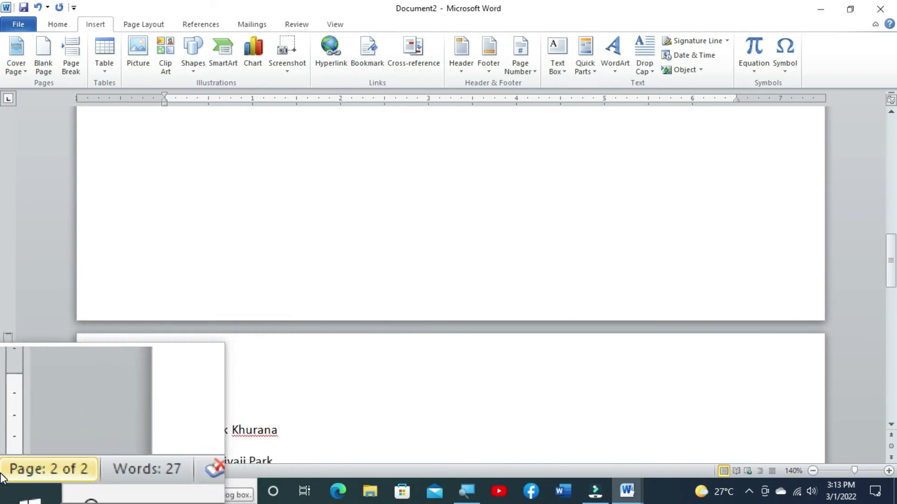
Insert another page break directly before the third address block, below the second address on page 2
scroll(187, 401, "down", 2)
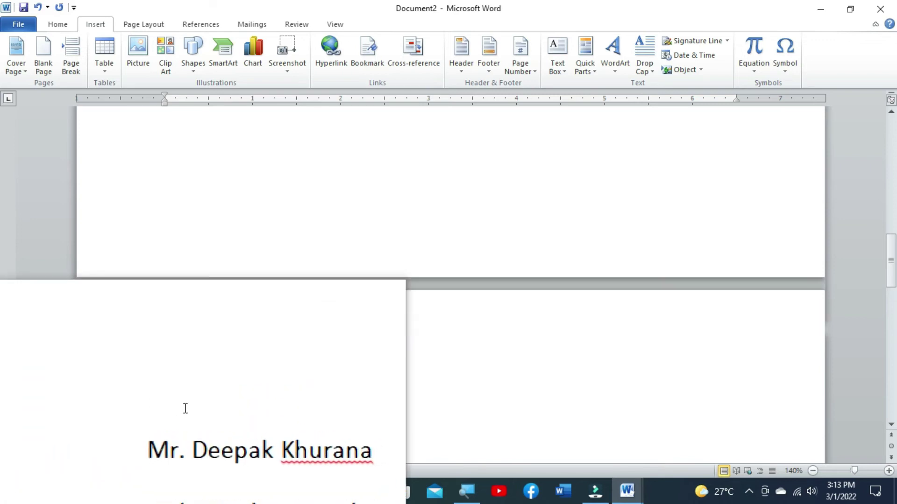
scroll(187, 390, "down", 3)
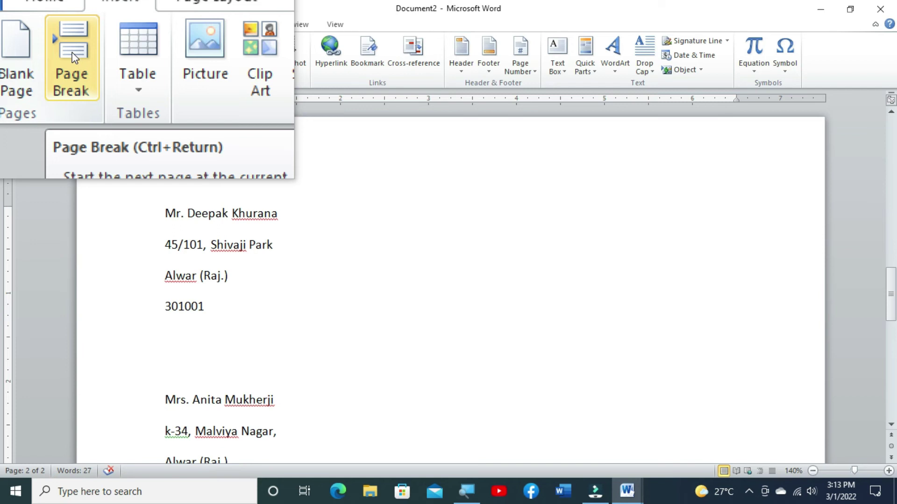
left_click(73, 57)
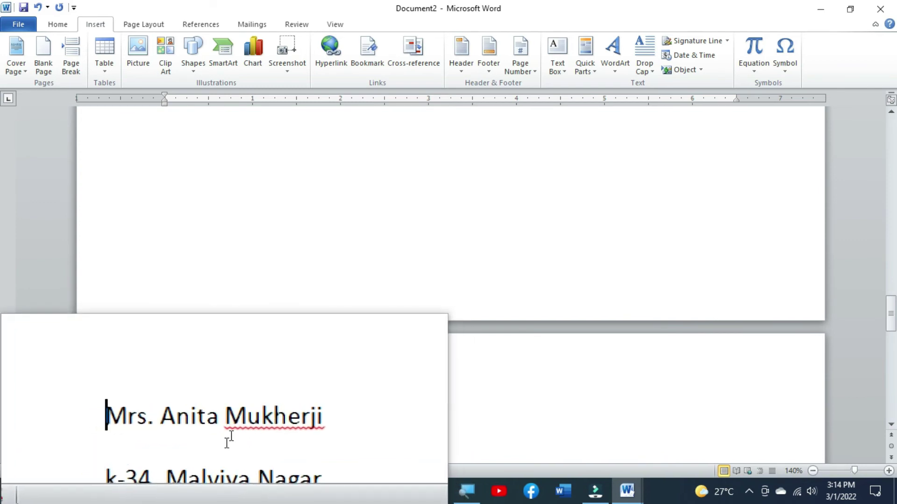
Review the separated address pages back to page 1 and place the cursor in the first address's street line
scroll(523, 305, "up", 10)
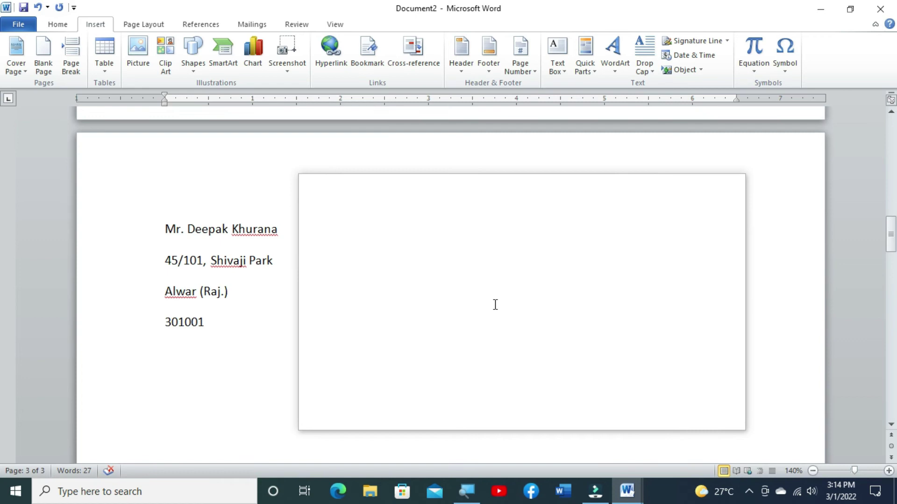
scroll(510, 296, "up", 10)
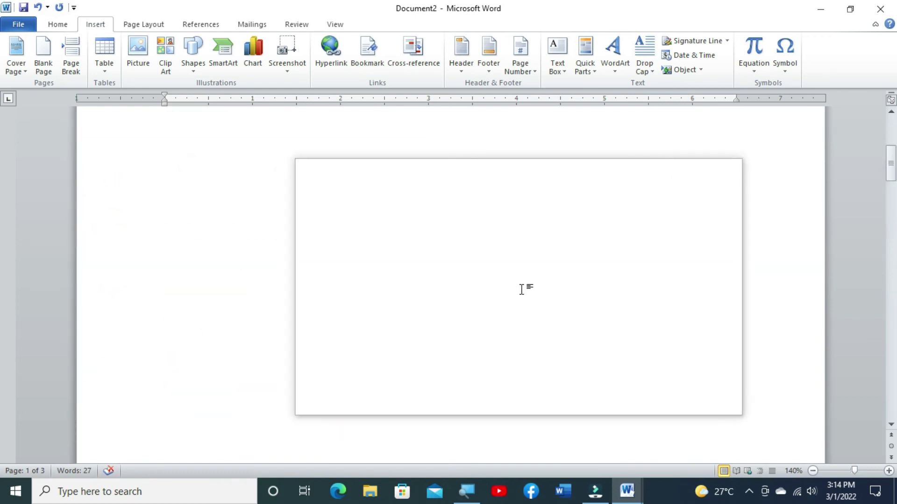
scroll(522, 290, "up", 3)
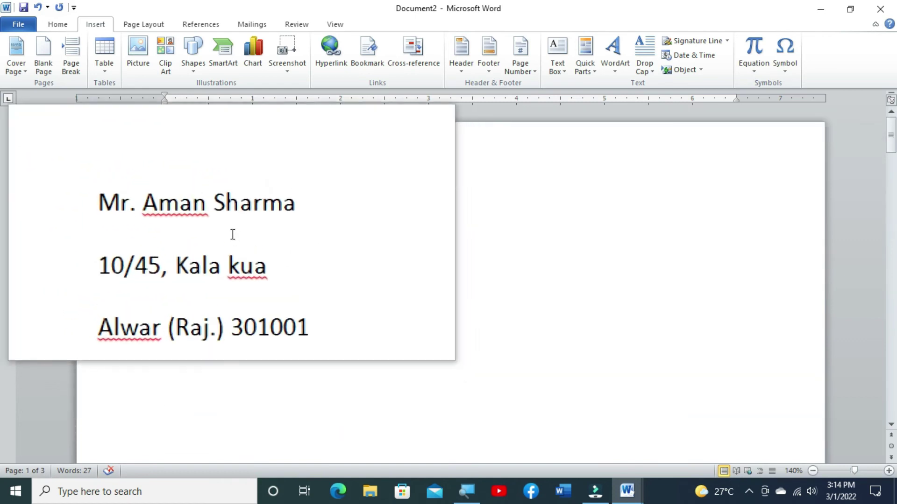
left_click(230, 250)
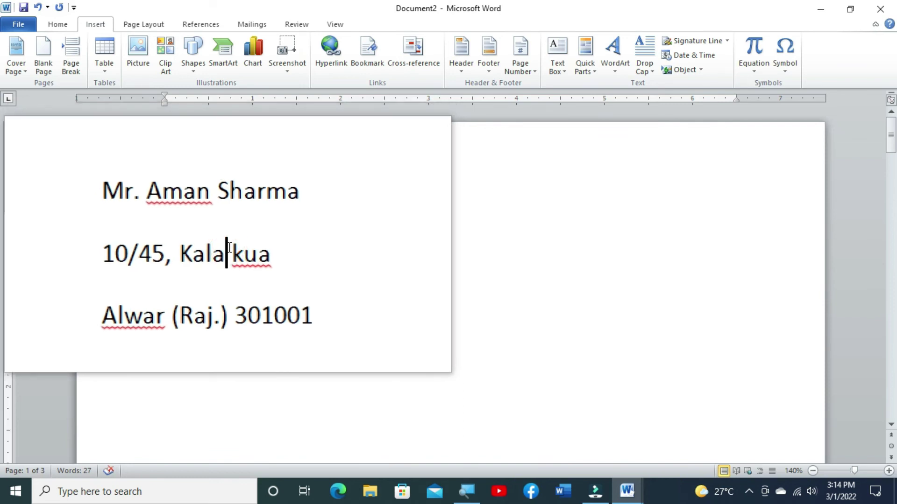